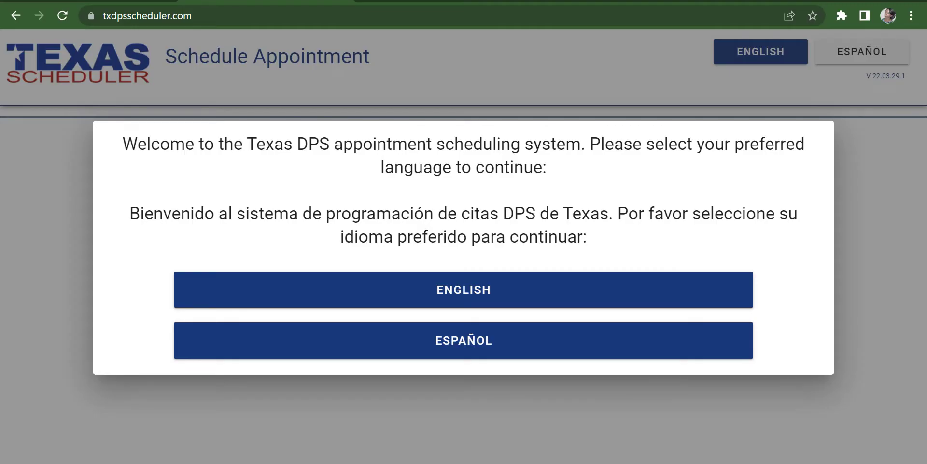
# Step: Choose English and enter the applicant's first name, last name and date of birth
pyautogui.click(496, 290)
pyautogui.scroll(-2, 488, 288)
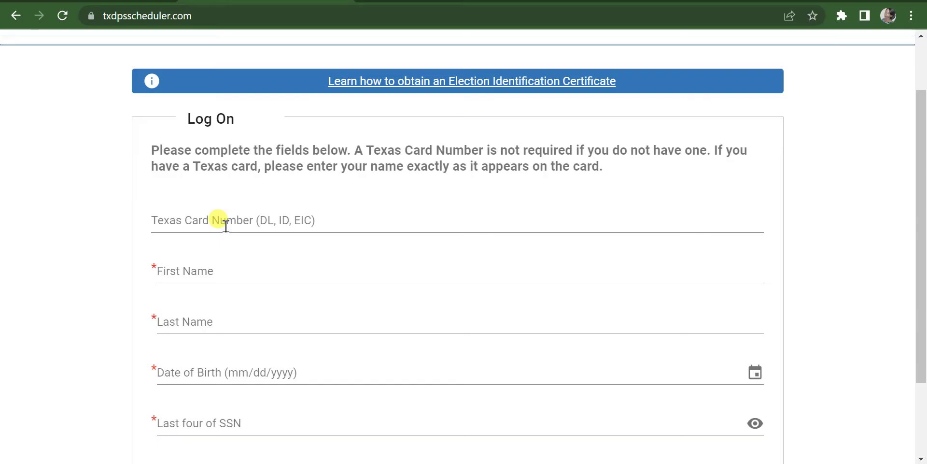
pyautogui.click(220, 273)
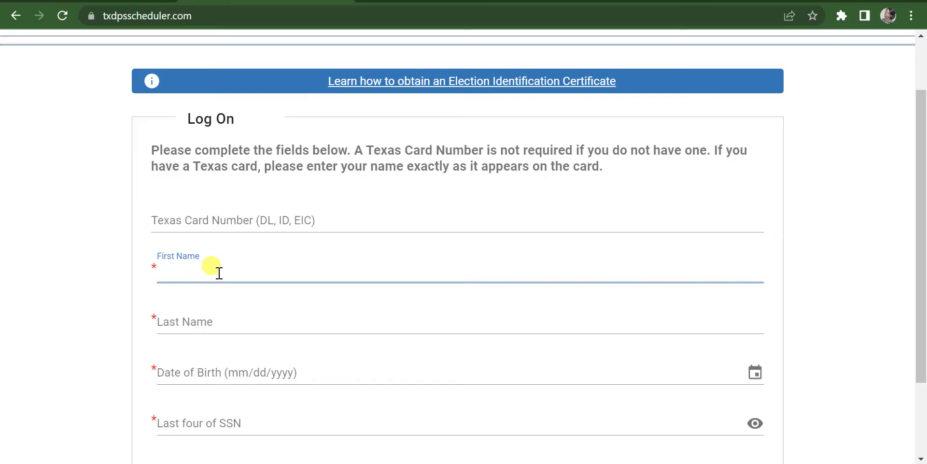
pyautogui.write('Jane')
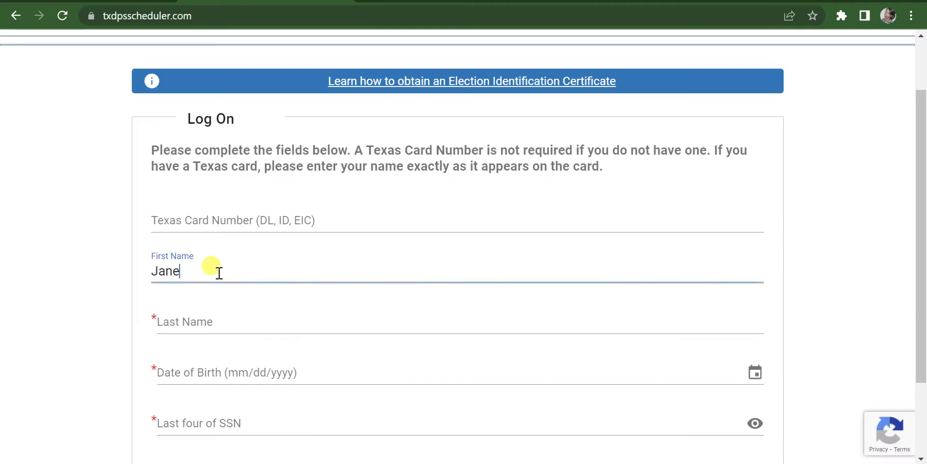
pyautogui.click(225, 317)
pyautogui.write('Doe')
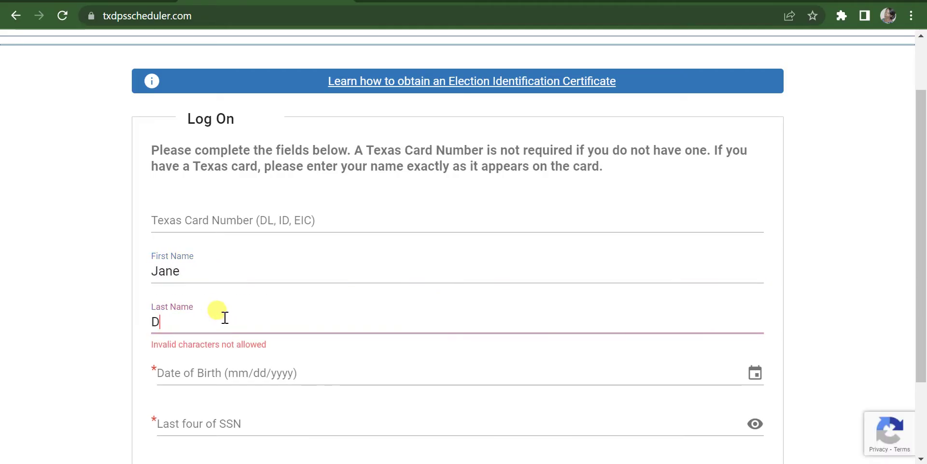
pyautogui.click(235, 371)
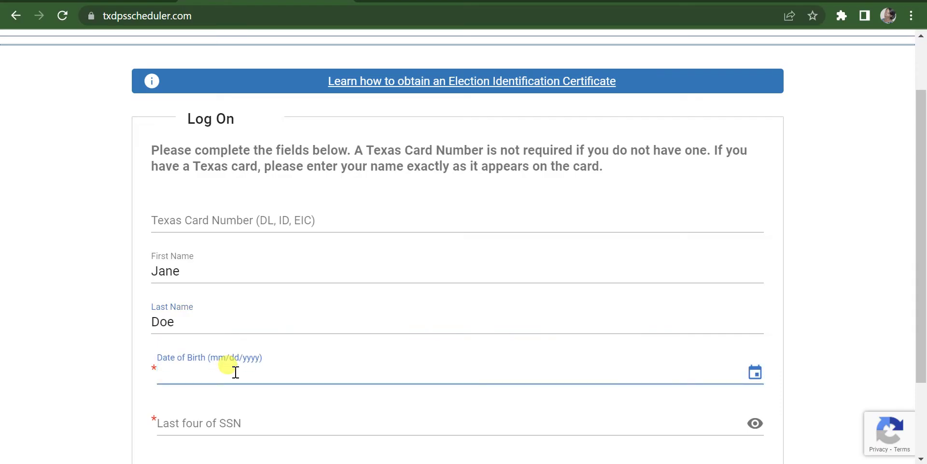
pyautogui.write('09/2')
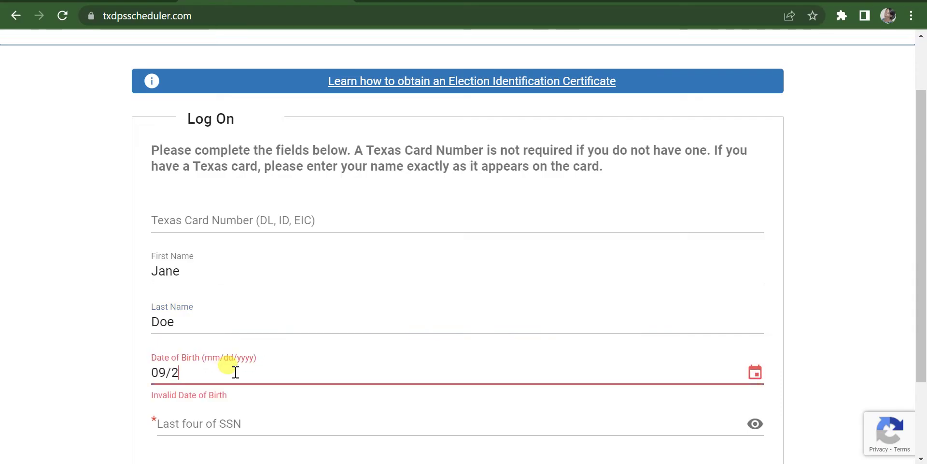
pyautogui.write('0/2007')
# Step: Enter the last four SSN digits, correcting a typo, and log on
pyautogui.click(253, 425)
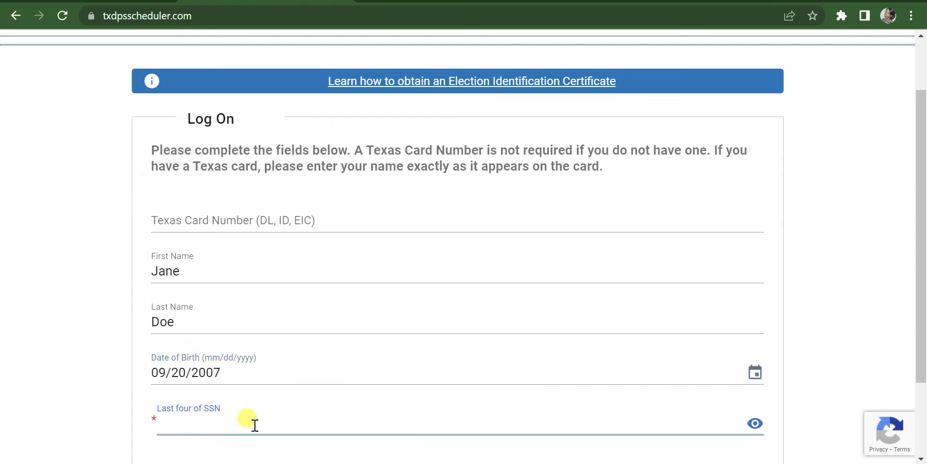
pyautogui.write('1234')
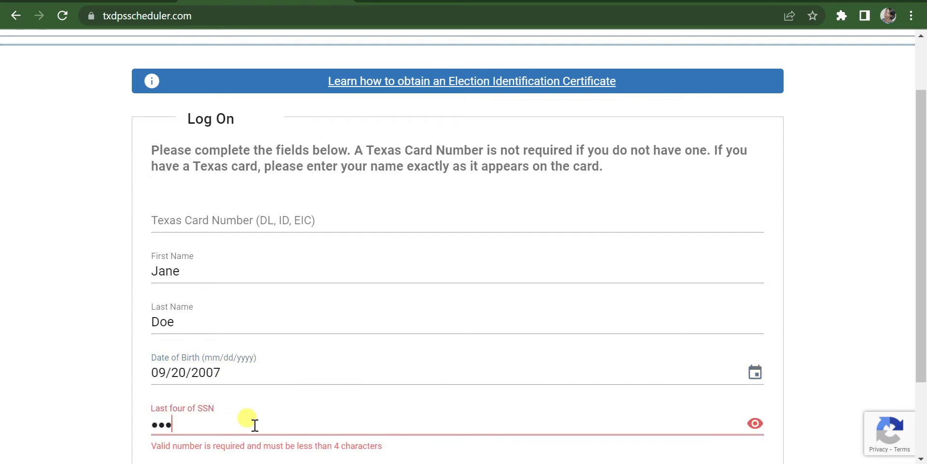
pyautogui.scroll(-2, 256, 424)
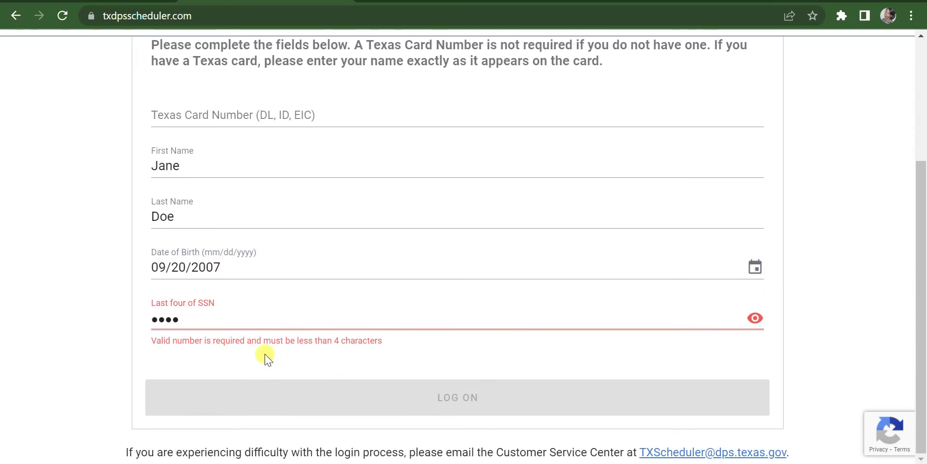
pyautogui.press('BackSpace')
pyautogui.press('BackSpace')
pyautogui.press('BackSpace')
pyautogui.press('BackSpace')
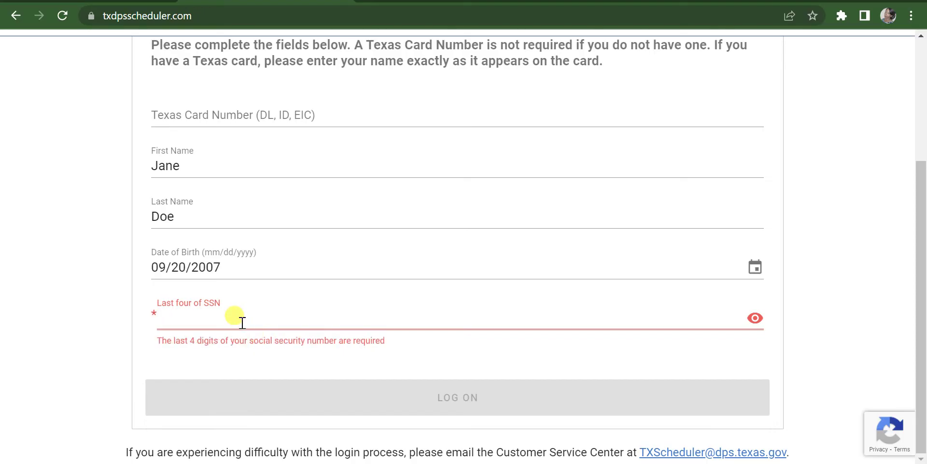
pyautogui.write('1234')
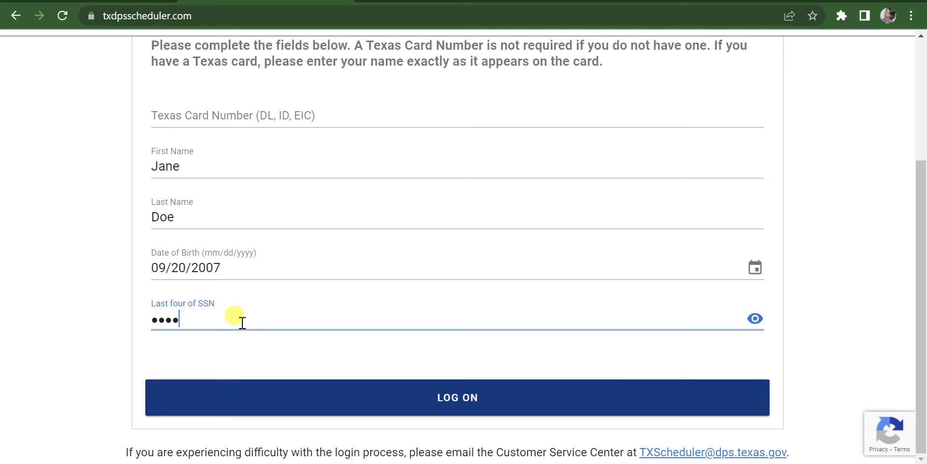
pyautogui.click(376, 405)
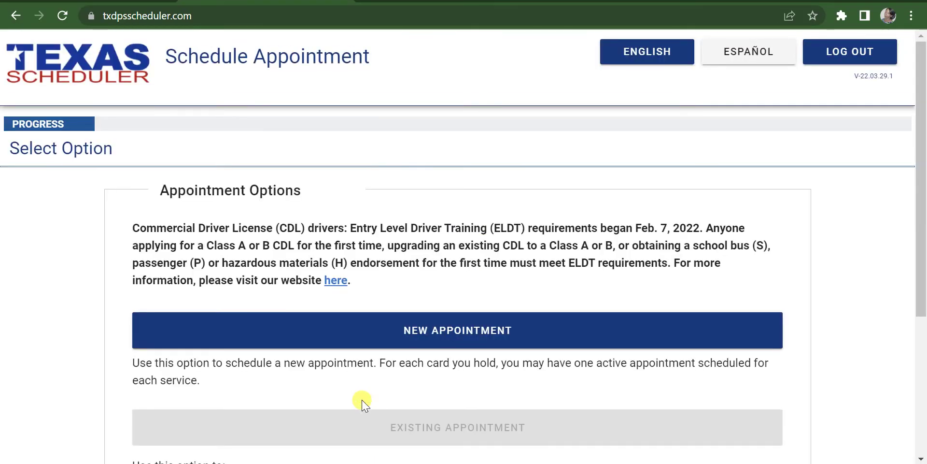
# Step: Start a new appointment and pick 'Service not listed or my license is not eligible'
pyautogui.click(465, 335)
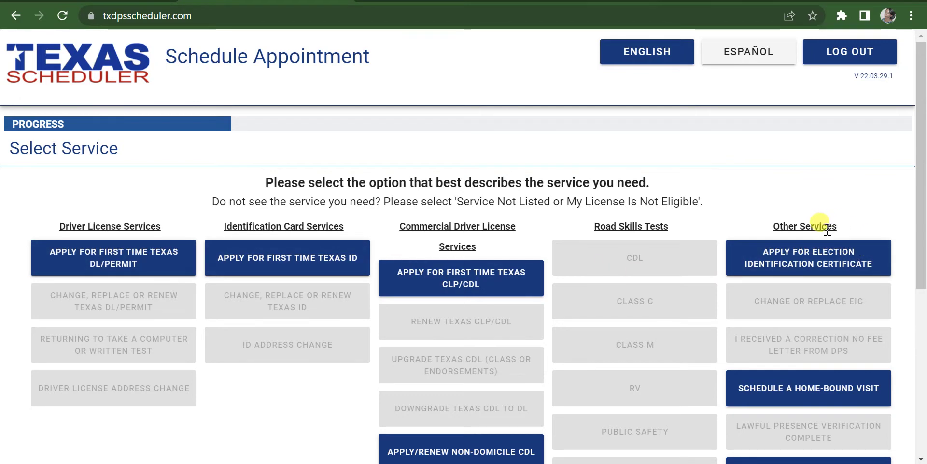
pyautogui.scroll(-5, 821, 271)
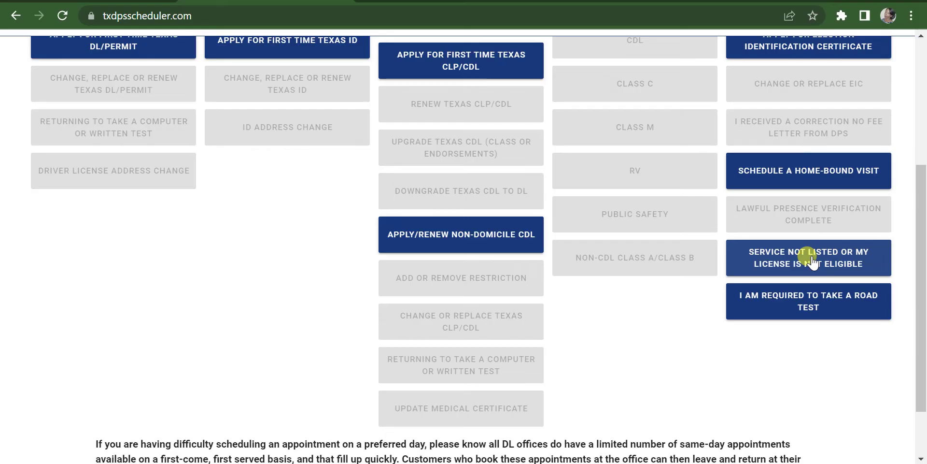
pyautogui.click(811, 261)
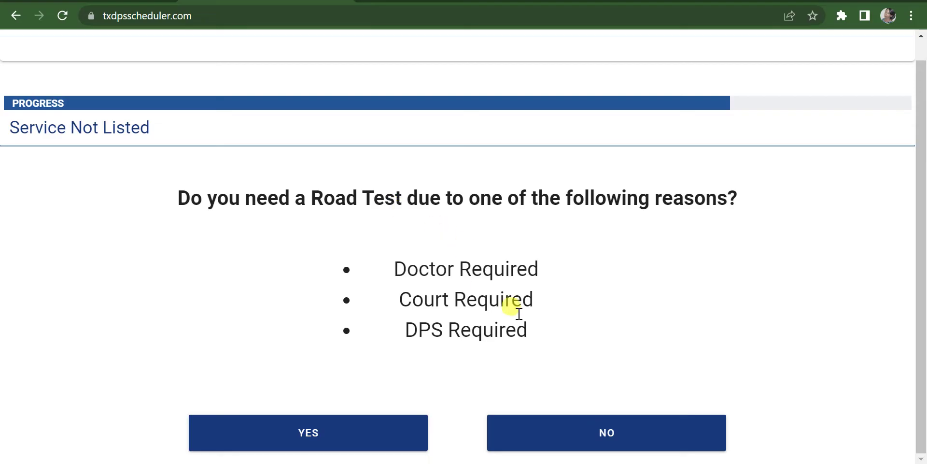
pyautogui.click(567, 433)
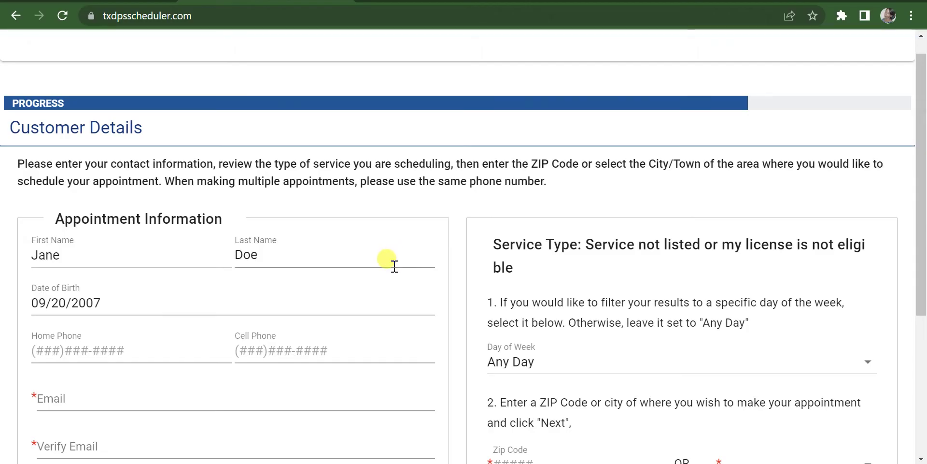
pyautogui.scroll(-5, 470, 275)
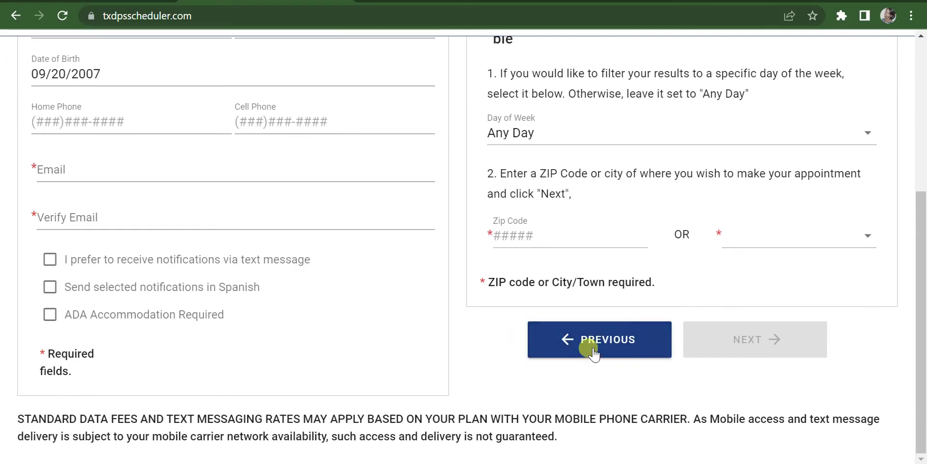
pyautogui.click(589, 341)
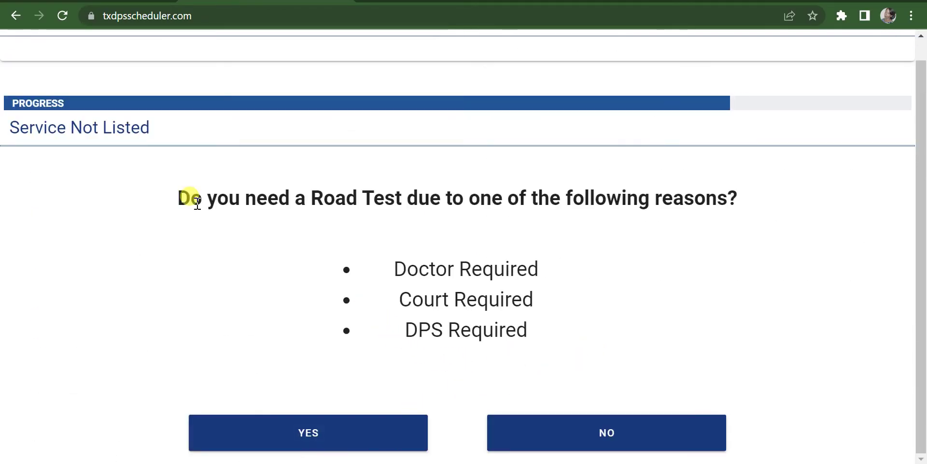
# Step: Return to the scheduler site, choose English, and enter the applicant's name and date of birth
pyautogui.click(15, 17)
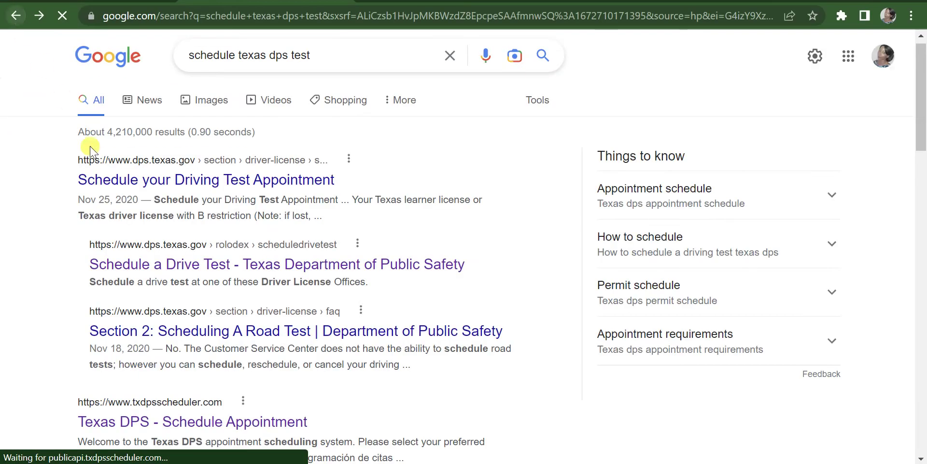
pyautogui.click(35, 17)
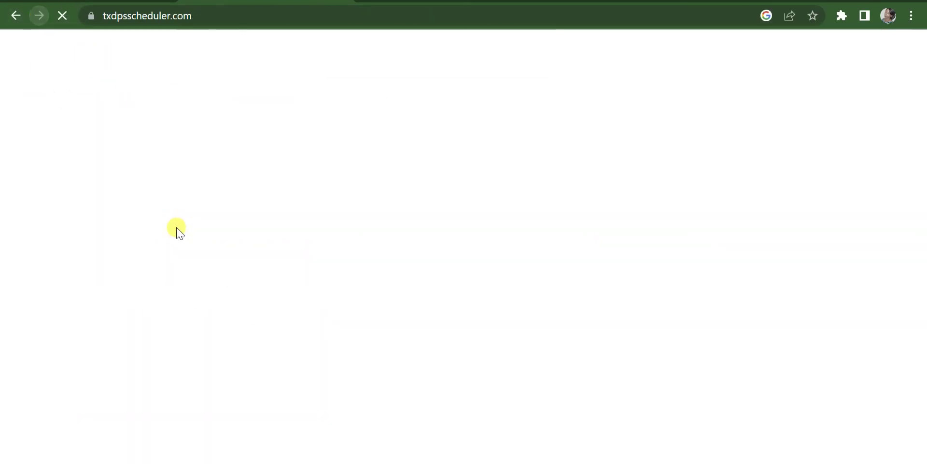
pyautogui.click(413, 296)
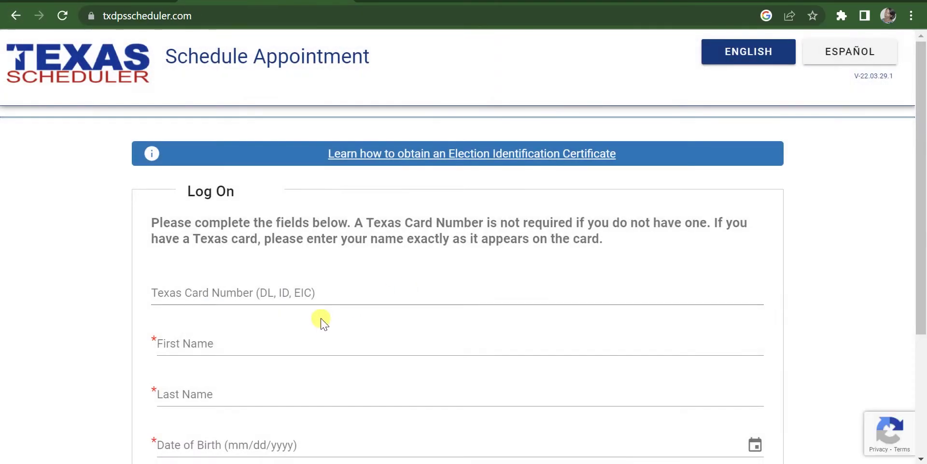
pyautogui.click(216, 340)
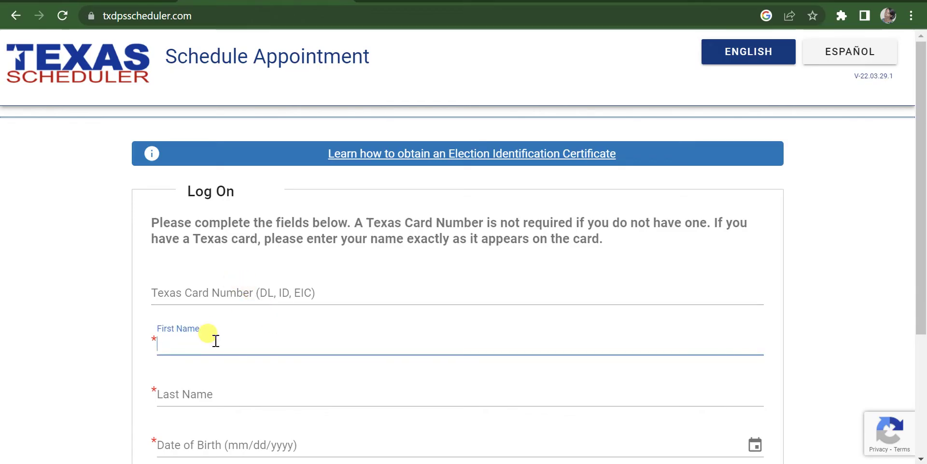
pyautogui.write('Jane')
pyautogui.press('Tab')
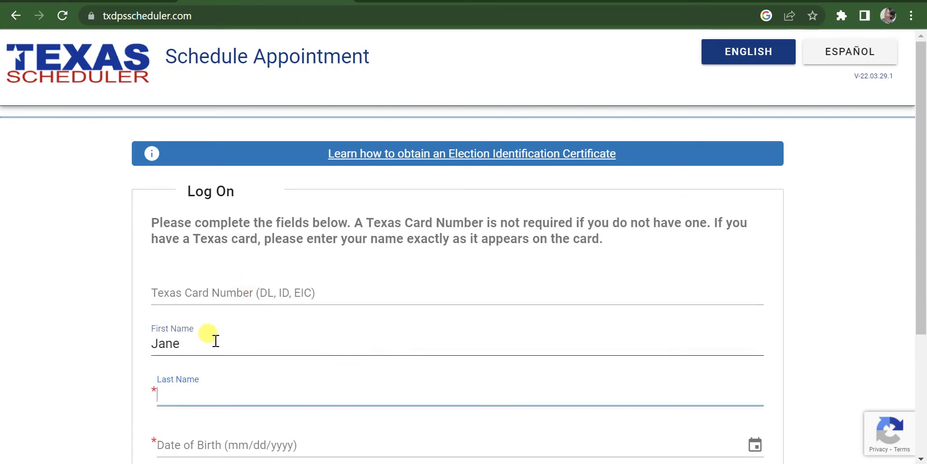
pyautogui.write('Doe')
pyautogui.press('Tab')
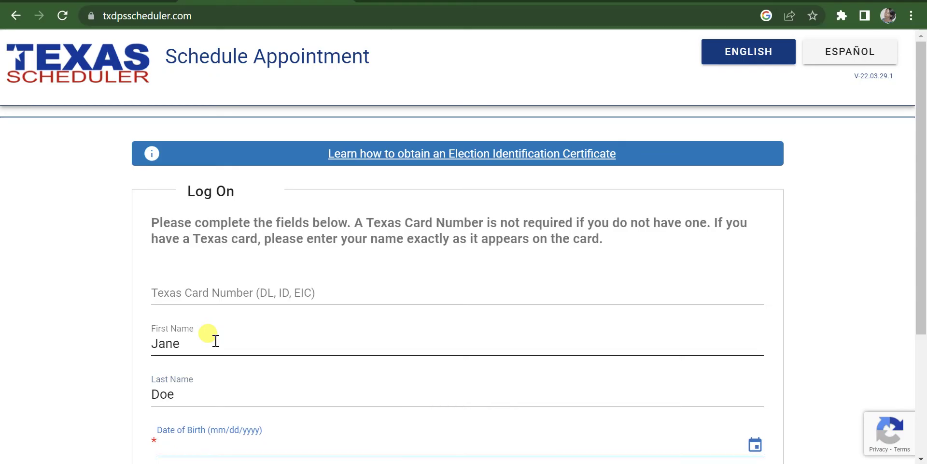
pyautogui.write('09/20/')
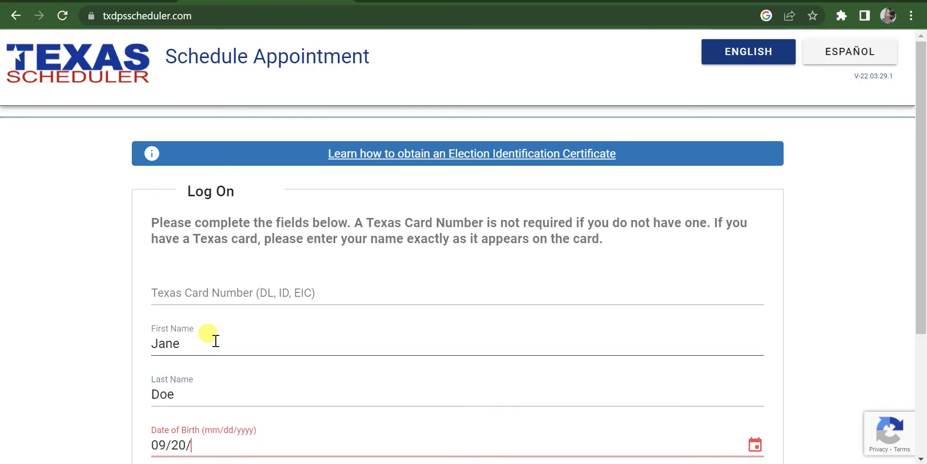
pyautogui.write('2007')
# Step: Enter the last four SSN digits and log on
pyautogui.scroll(-3, 215, 340)
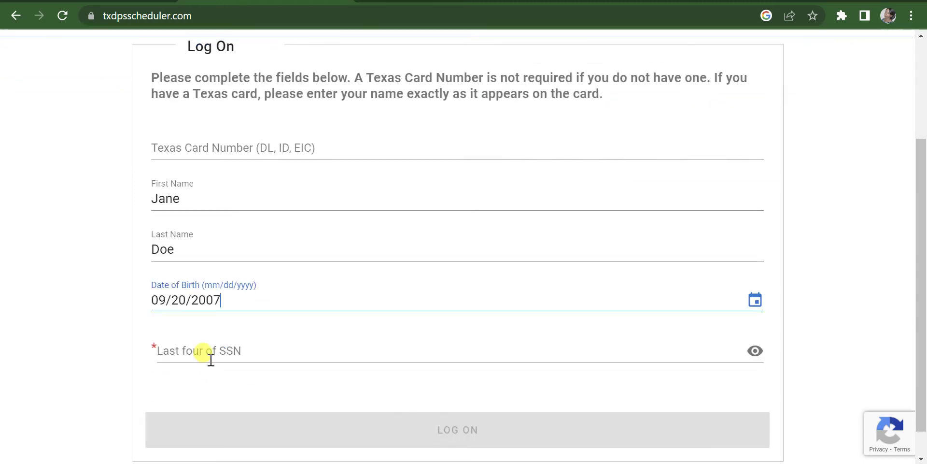
pyautogui.click(213, 350)
pyautogui.write('1')
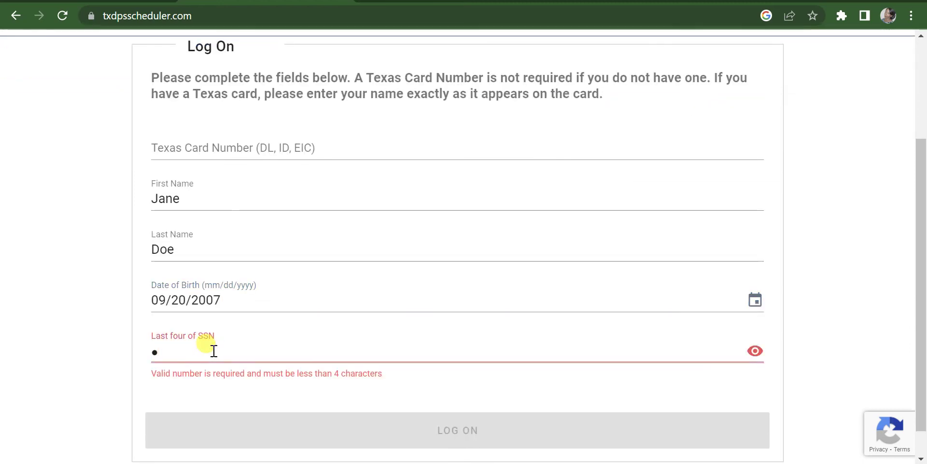
pyautogui.write('234')
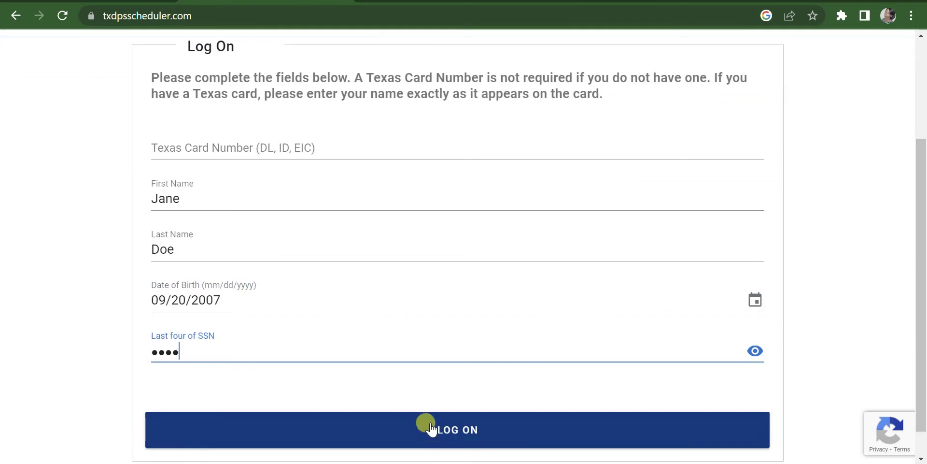
pyautogui.click(434, 425)
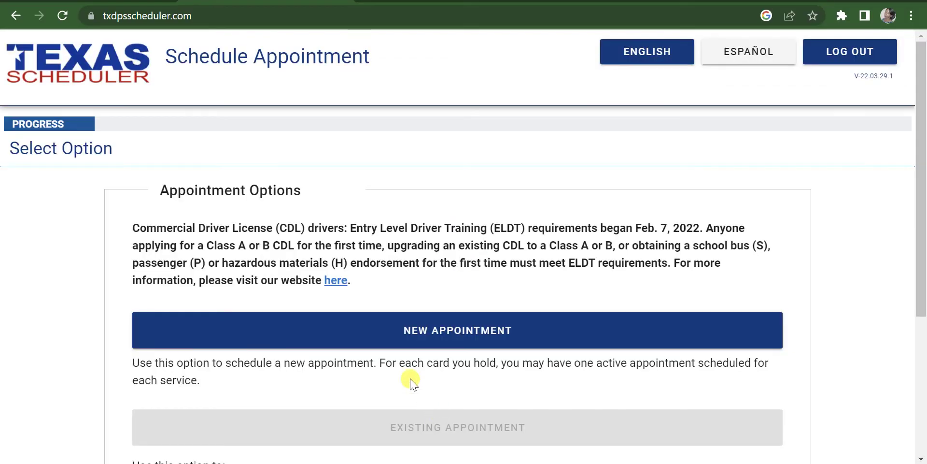
# Step: Start a new appointment for applying for a first-time Texas DL/Permit
pyautogui.click(390, 333)
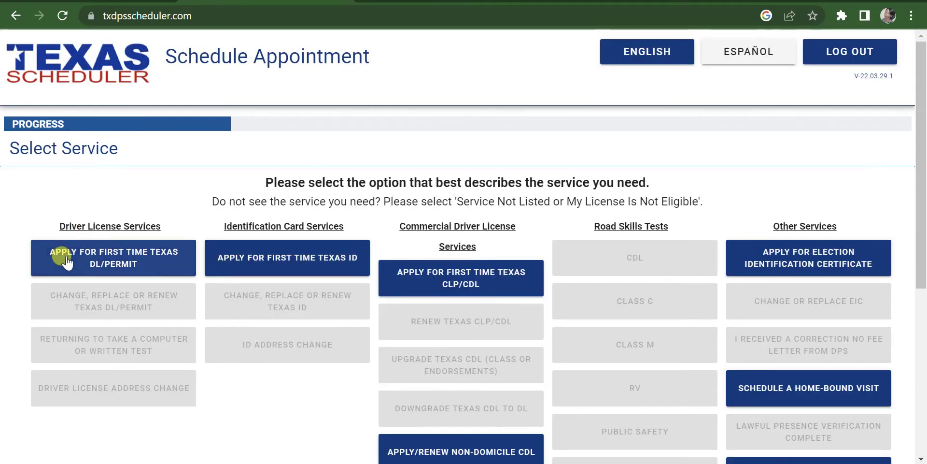
pyautogui.click(145, 260)
pyautogui.scroll(-3, 160, 290)
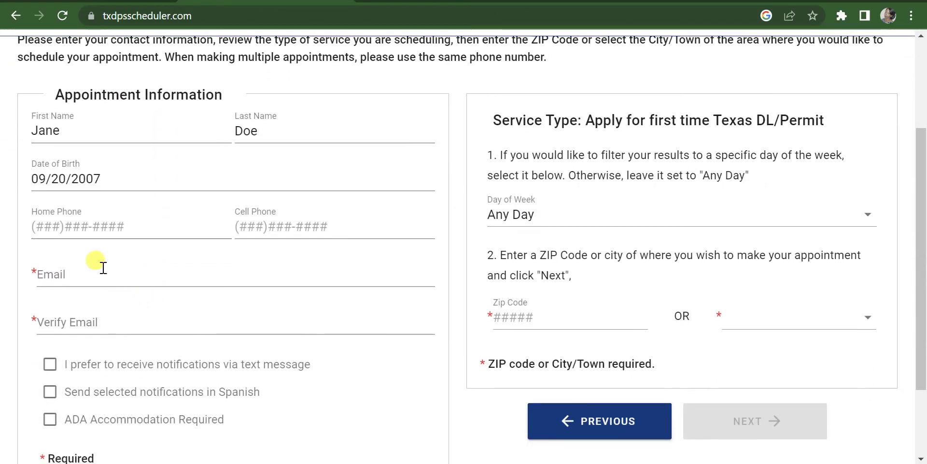
# Step: Enter the cell phone number and confirmed e-mail, and opt in to text-message notifications
pyautogui.click(270, 235)
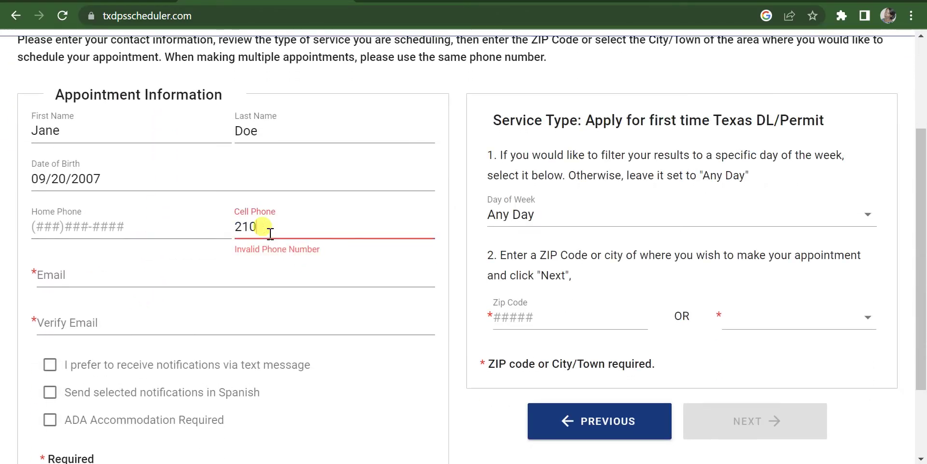
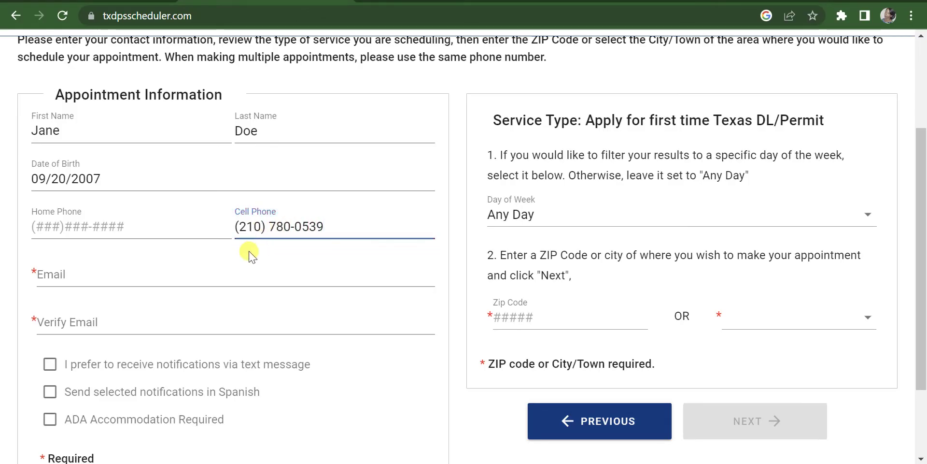
pyautogui.click(219, 273)
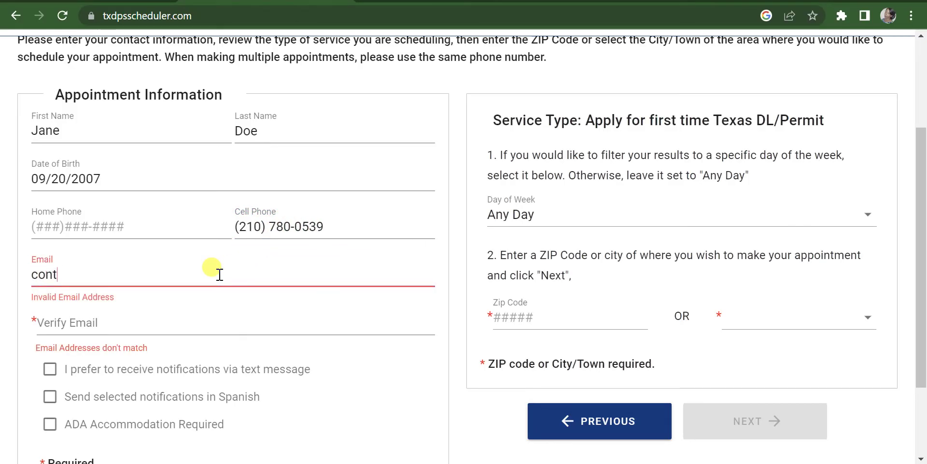
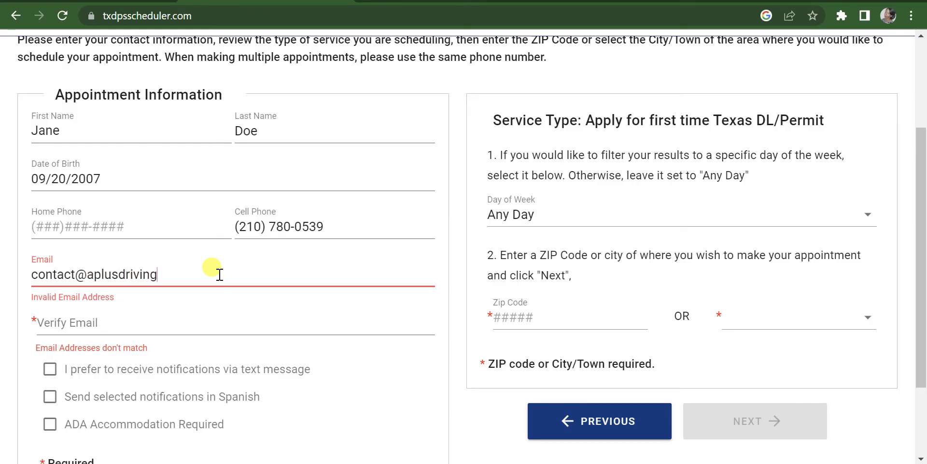
pyautogui.press('Tab')
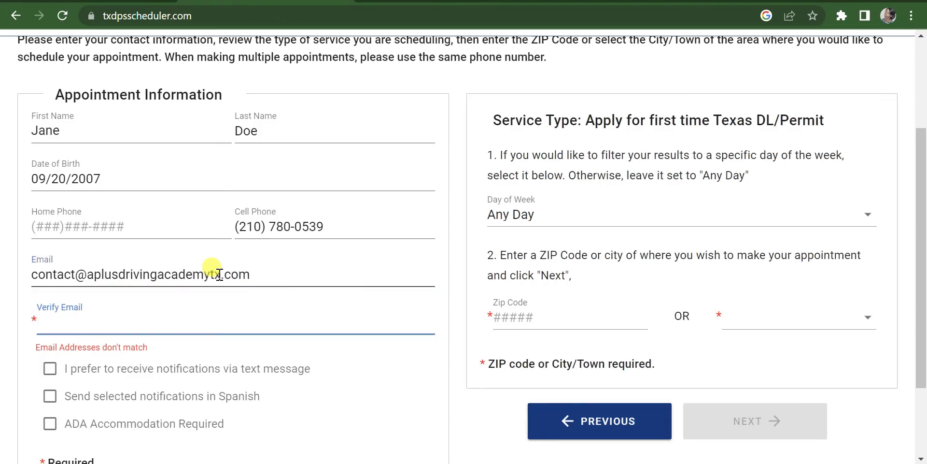
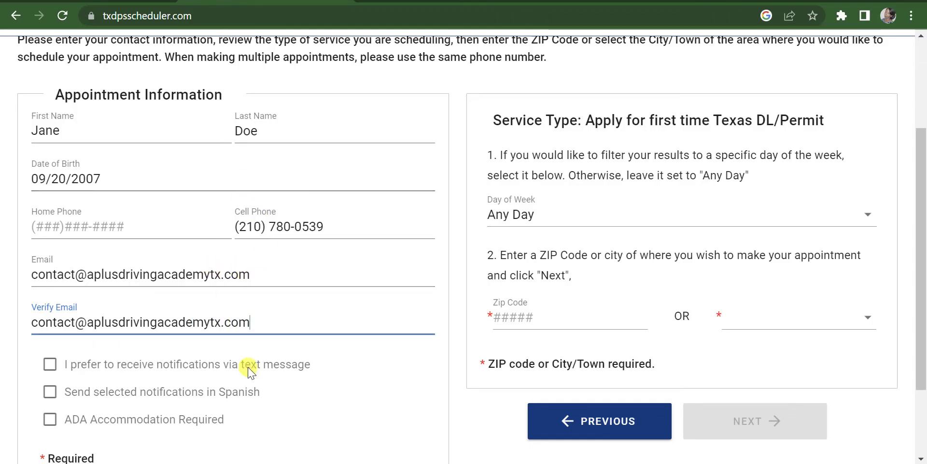
pyautogui.click(50, 364)
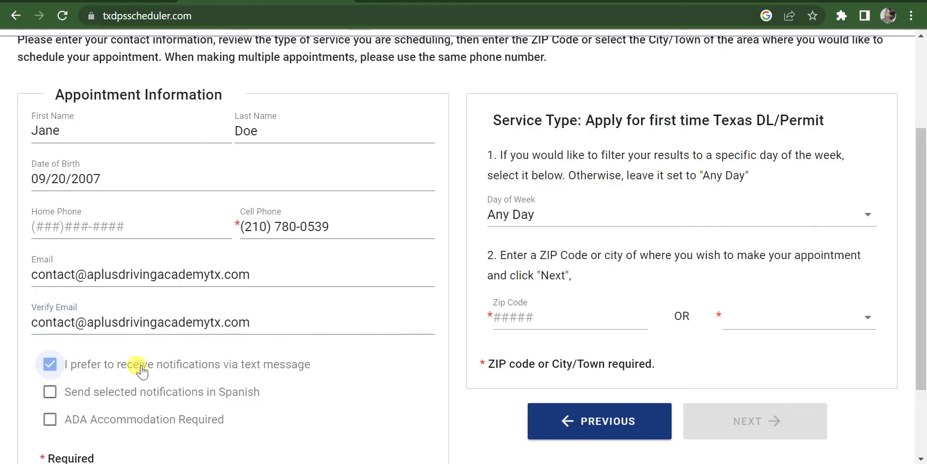
pyautogui.scroll(-1, 317, 377)
pyautogui.scroll(-1, 317, 375)
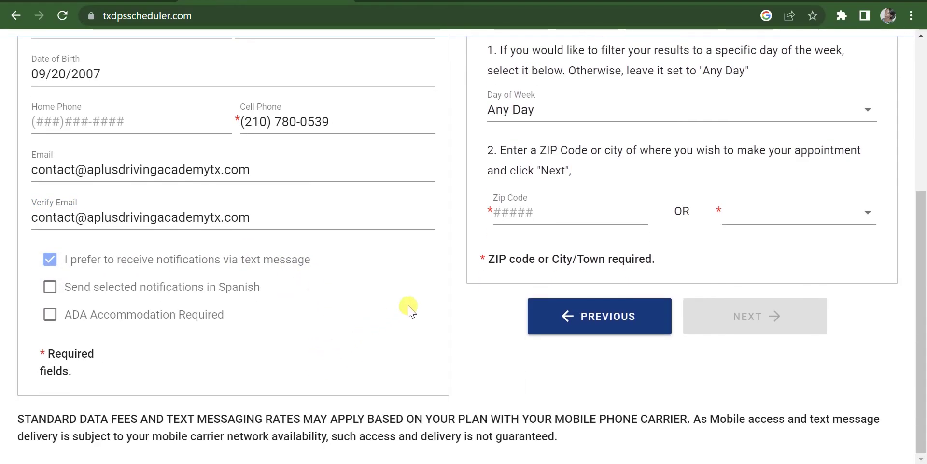
pyautogui.scroll(5, 509, 264)
pyautogui.scroll(-1, 527, 270)
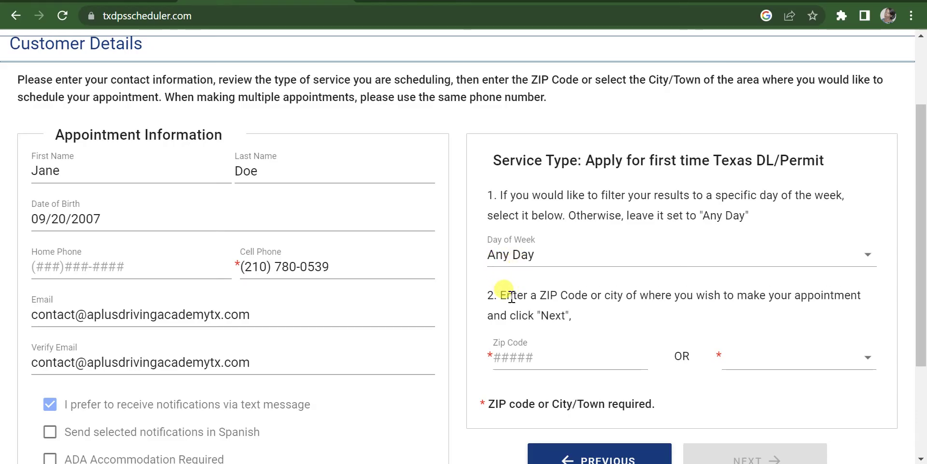
# Step: Enter ZIP code 78108 in the Zip Code field
pyautogui.scroll(-1, 549, 348)
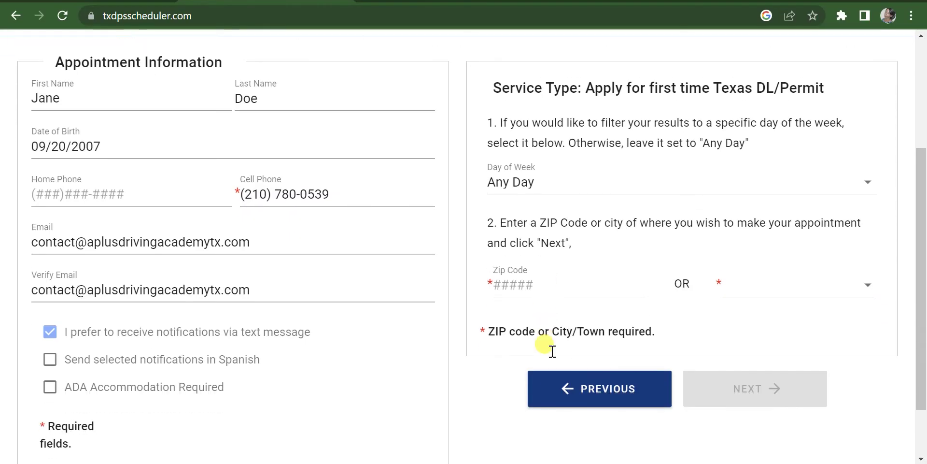
pyautogui.click(518, 288)
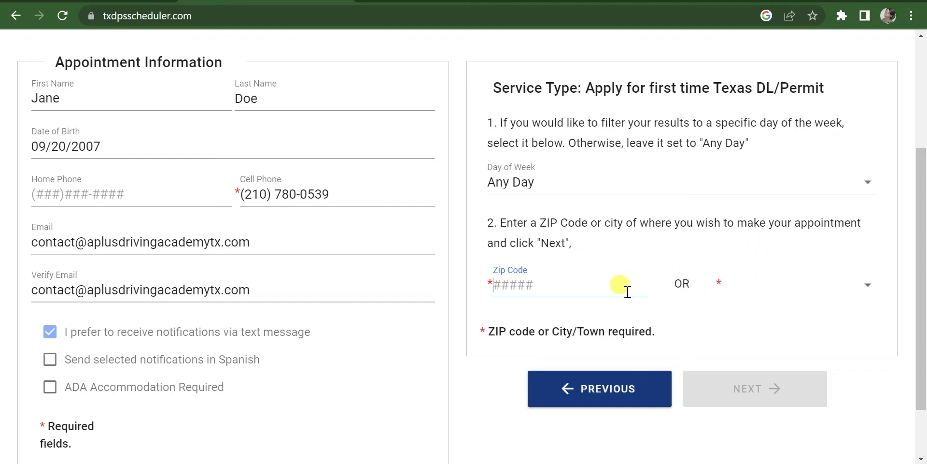
pyautogui.write('78')
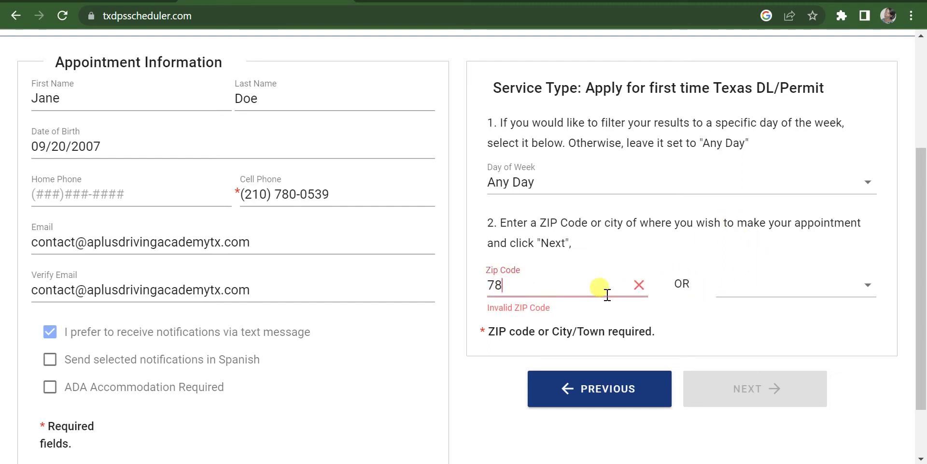
pyautogui.write('108')
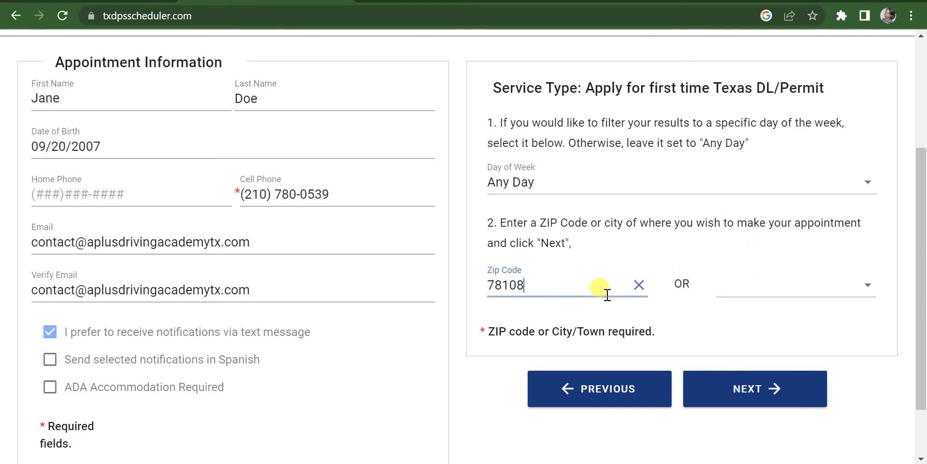
# Step: Continue to the Select Location page and review San Antonio Pat Booker and nearby offices
pyautogui.click(741, 387)
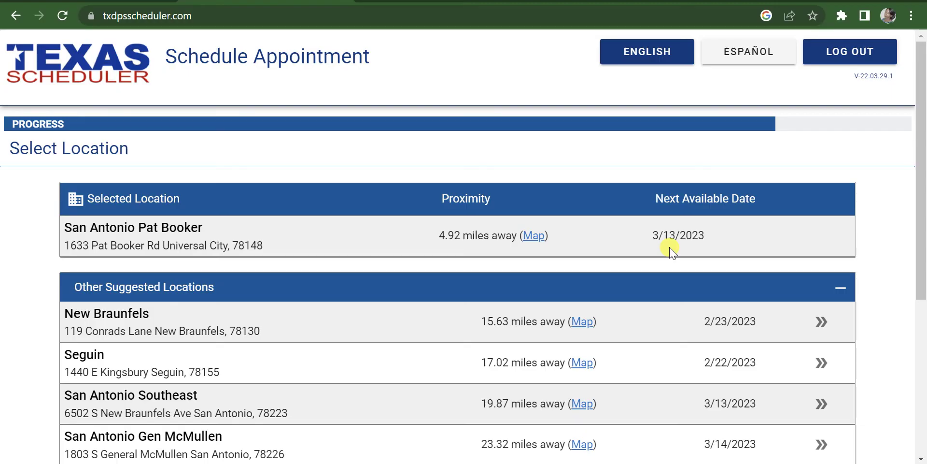
pyautogui.scroll(-2, 681, 251)
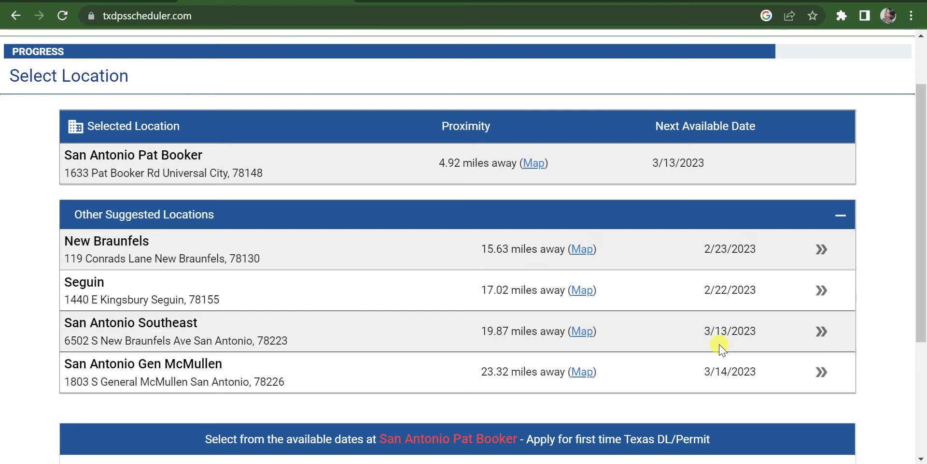
pyautogui.scroll(-3, 700, 203)
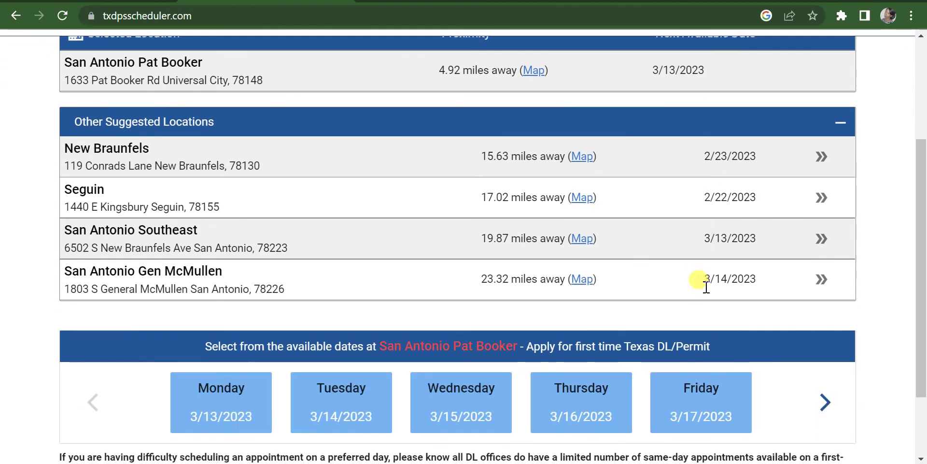
pyautogui.scroll(5, 238, 309)
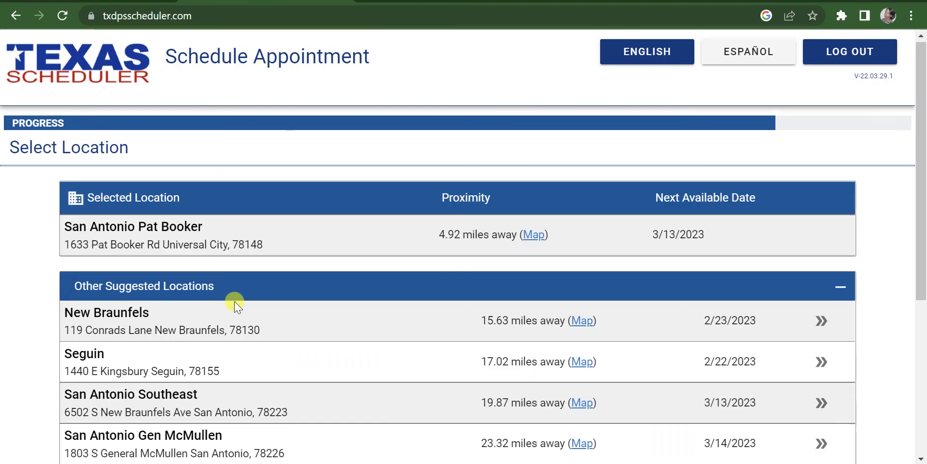
pyautogui.scroll(-5, 238, 309)
# Step: Go back, clear ZIP 78108, select Houston as the city, and continue to Houston offices
pyautogui.click(331, 445)
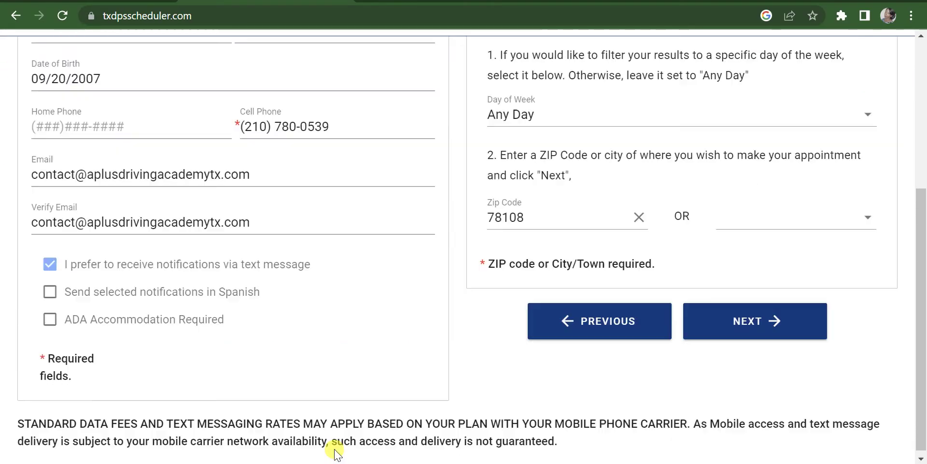
pyautogui.click(639, 216)
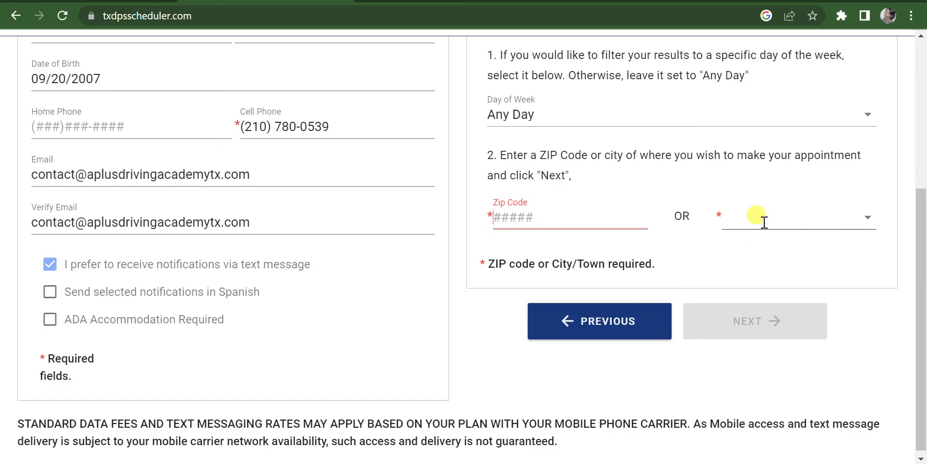
pyautogui.click(865, 216)
pyautogui.write('houston')
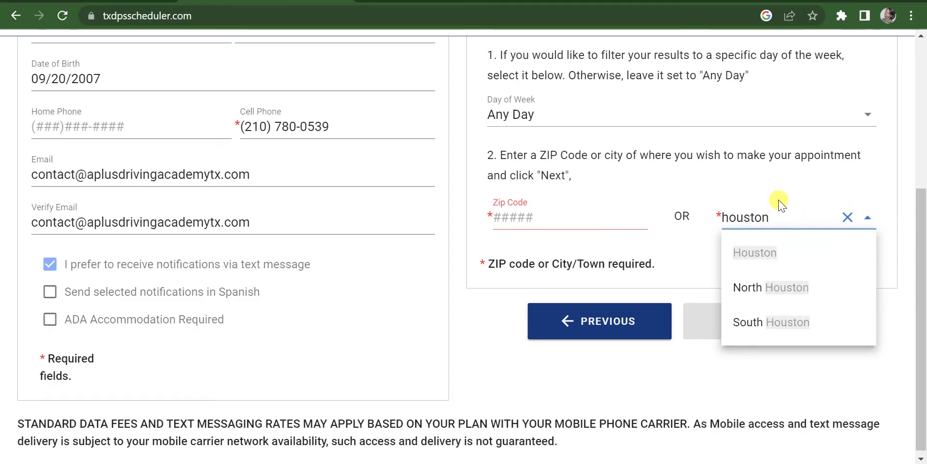
pyautogui.click(771, 253)
pyautogui.click(757, 320)
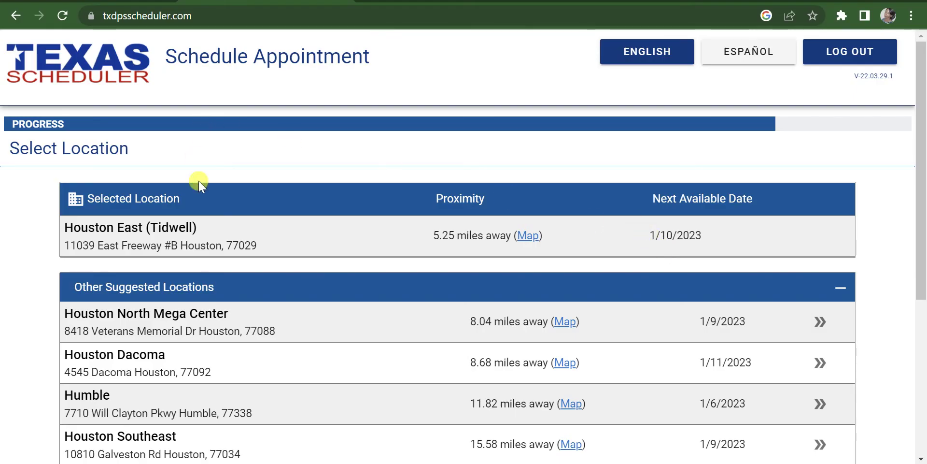
# Step: Choose Tuesday 1/10/2023 at 9:45 AM at Houston East (Tidwell) and continue to confirmation
pyautogui.scroll(-5, 290, 239)
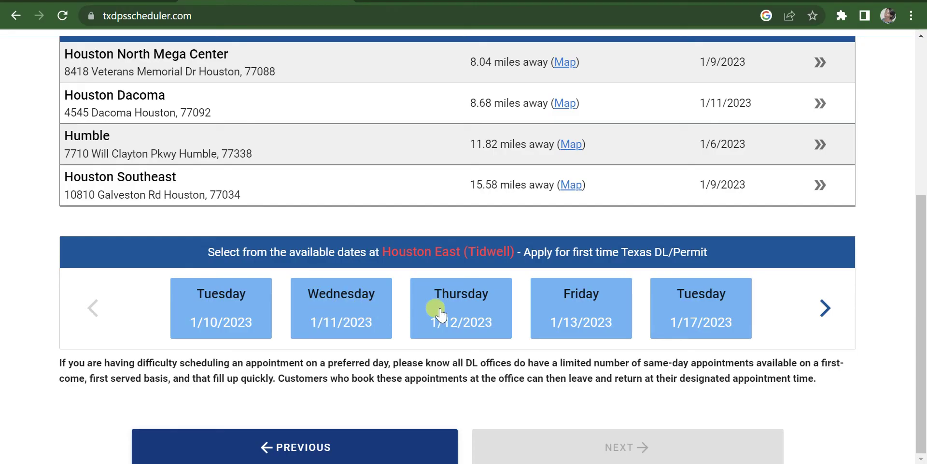
pyautogui.click(220, 308)
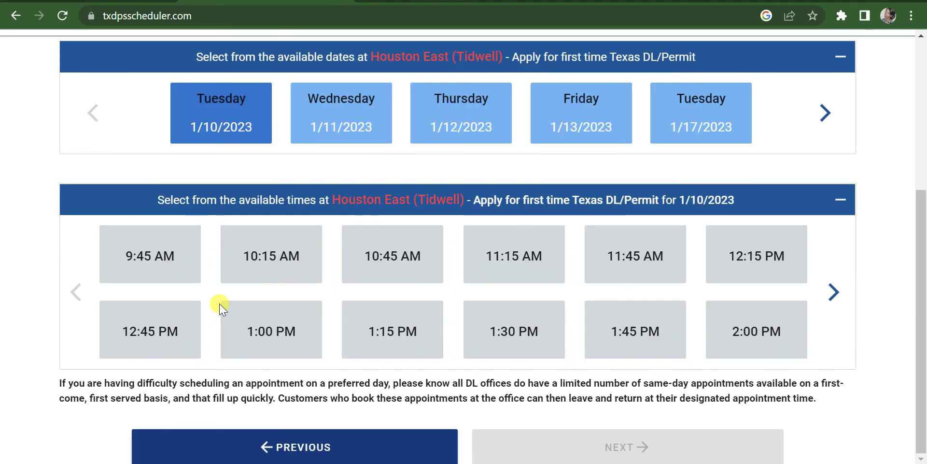
pyautogui.click(149, 249)
pyautogui.click(578, 443)
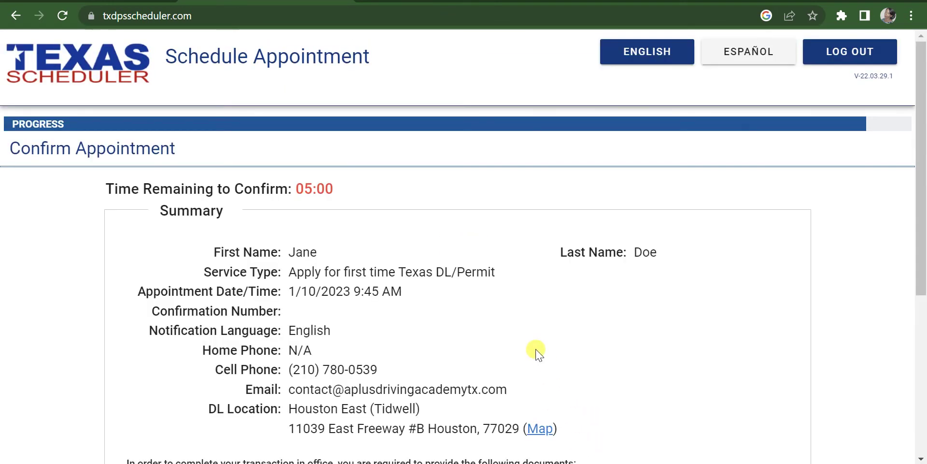
# Step: Scroll through the Confirm Appointment summary to review the booking details
pyautogui.scroll(-5, 499, 326)
pyautogui.scroll(3, 499, 326)
pyautogui.scroll(-2, 306, 213)
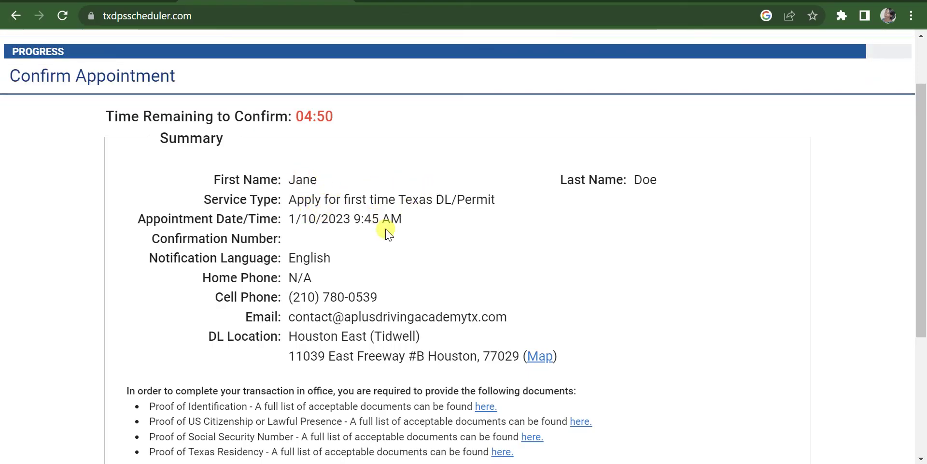
pyautogui.scroll(-3, 358, 342)
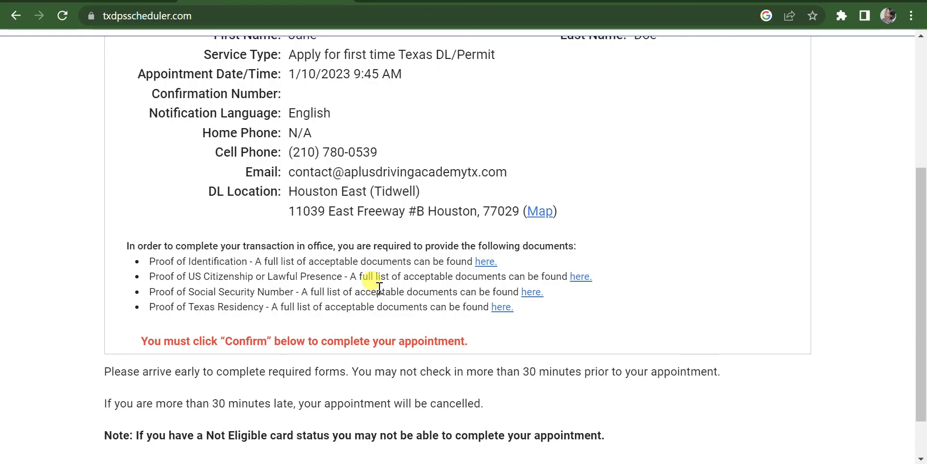
pyautogui.scroll(-1, 393, 289)
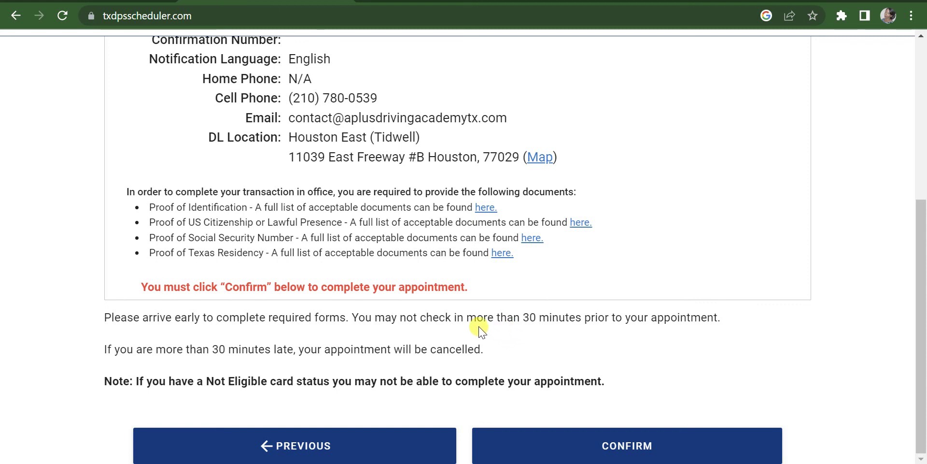
pyautogui.scroll(5, 440, 312)
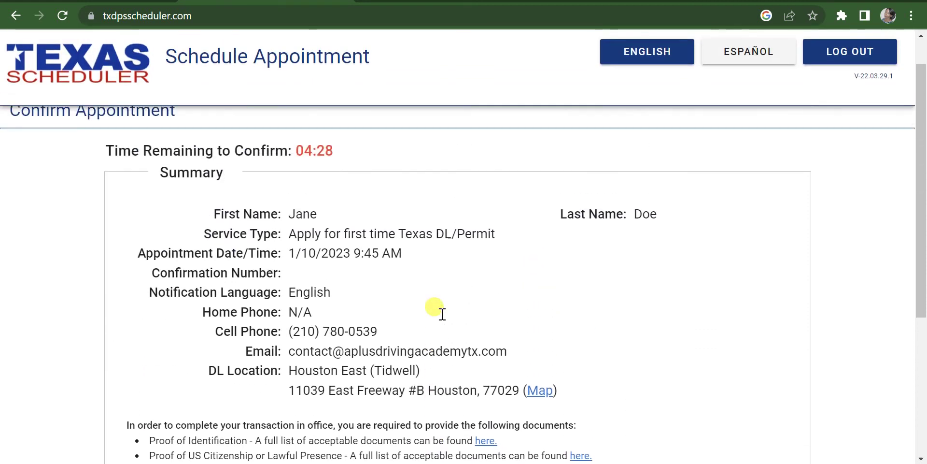
pyautogui.scroll(1, 441, 312)
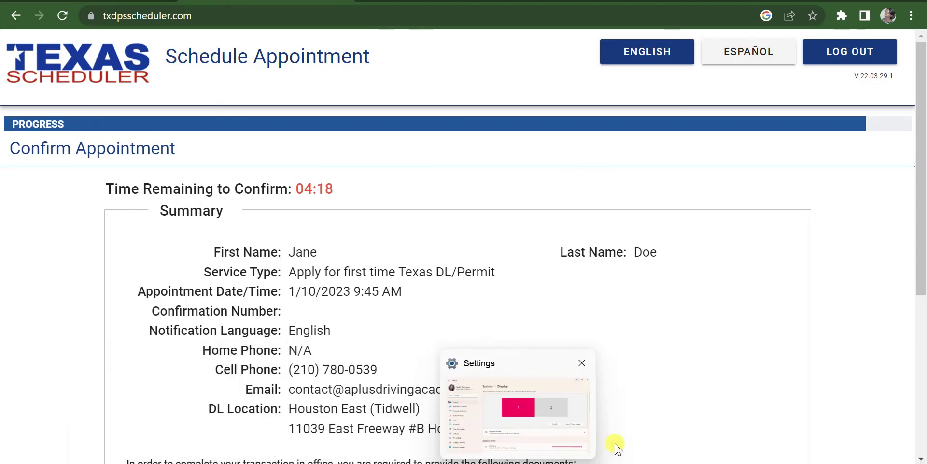
# Step: Minimize the browser to the desktop and select the Icecream Screen Recorder shortcut
pyautogui.moveTo(646, 463)
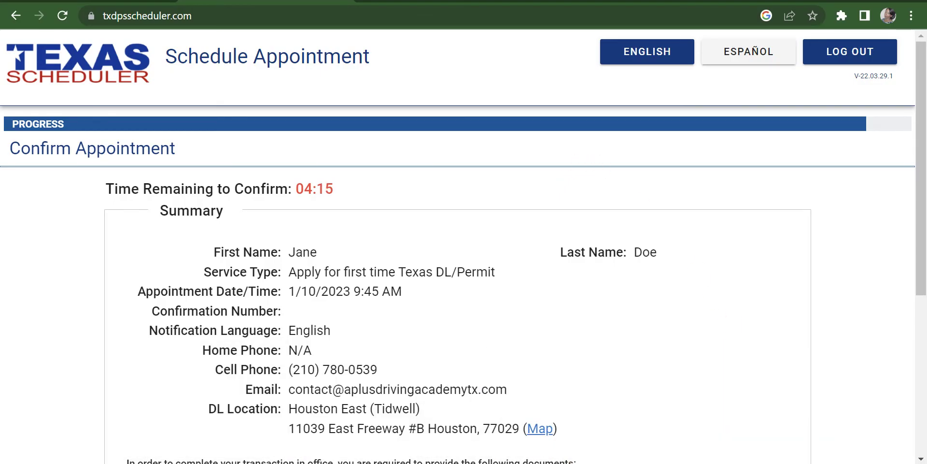
pyautogui.press('super+d')
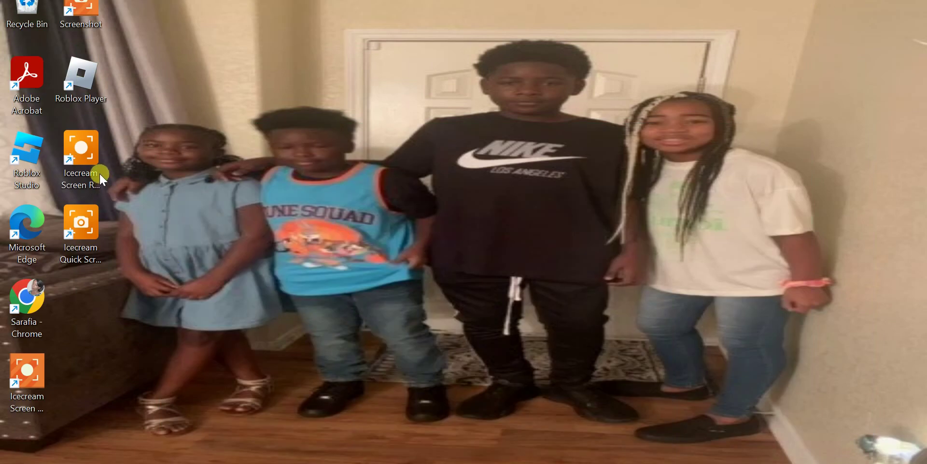
pyautogui.click(100, 173)
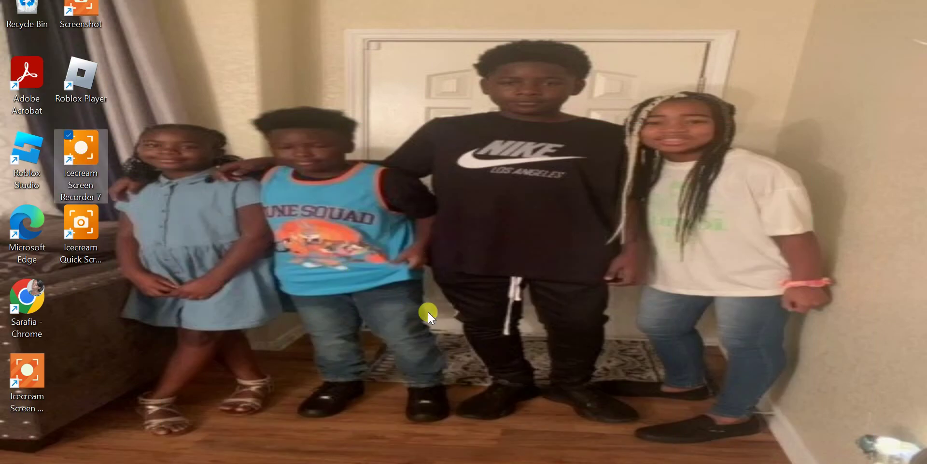
pyautogui.click(27, 390)
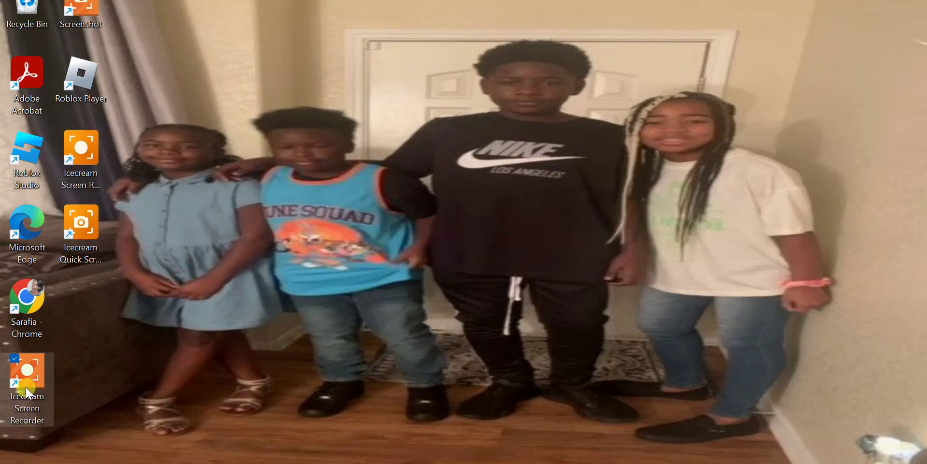